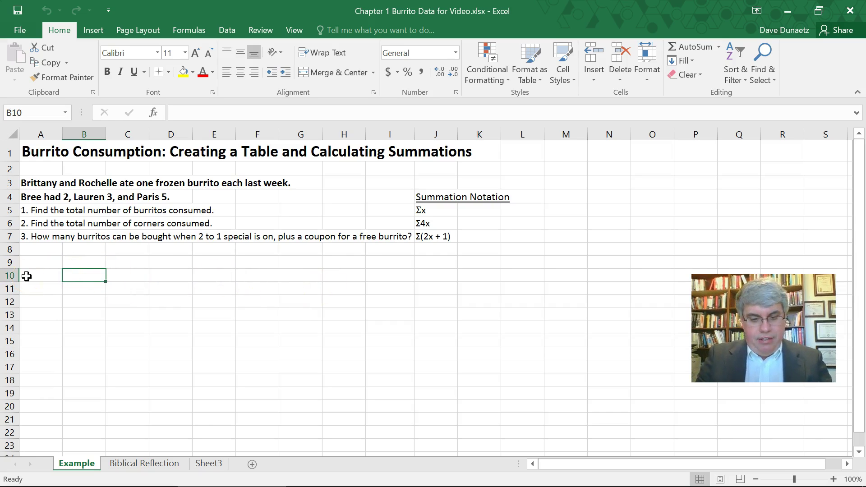
# - Enter the Girl header in B10 and the names Brittany, Rochelle, Bree, Lauren and Paris below it
pyautogui.write('G')
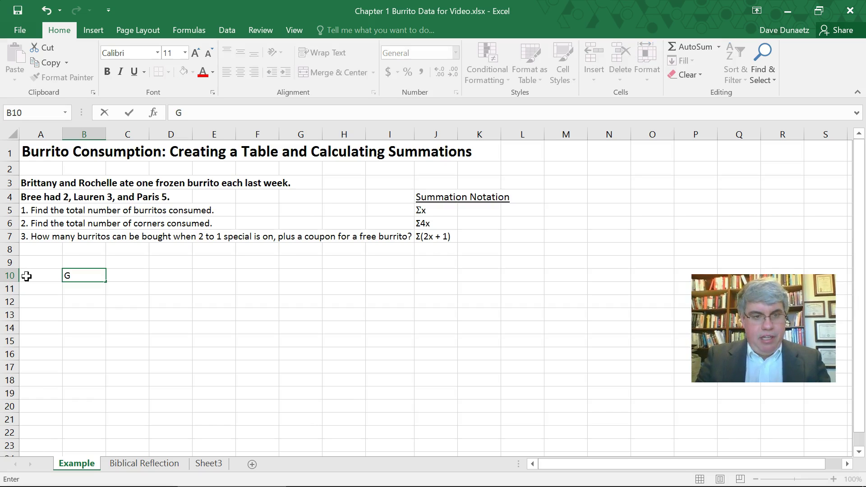
pyautogui.write('irl')
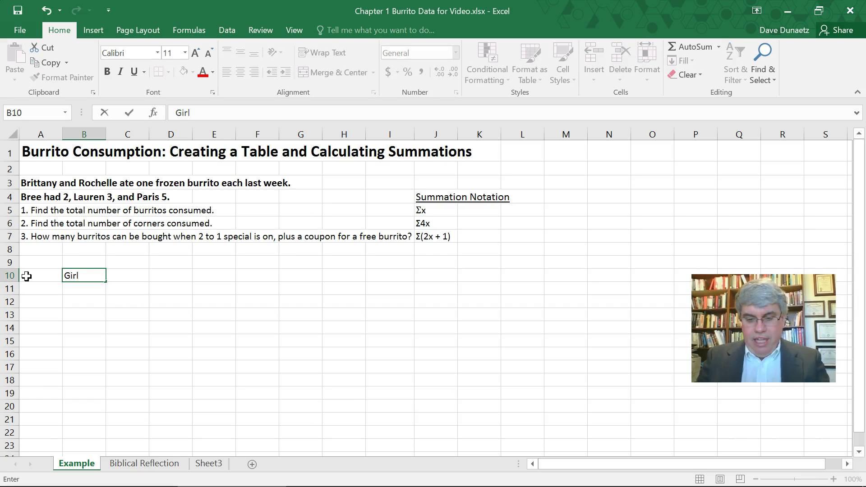
pyautogui.press('Return')
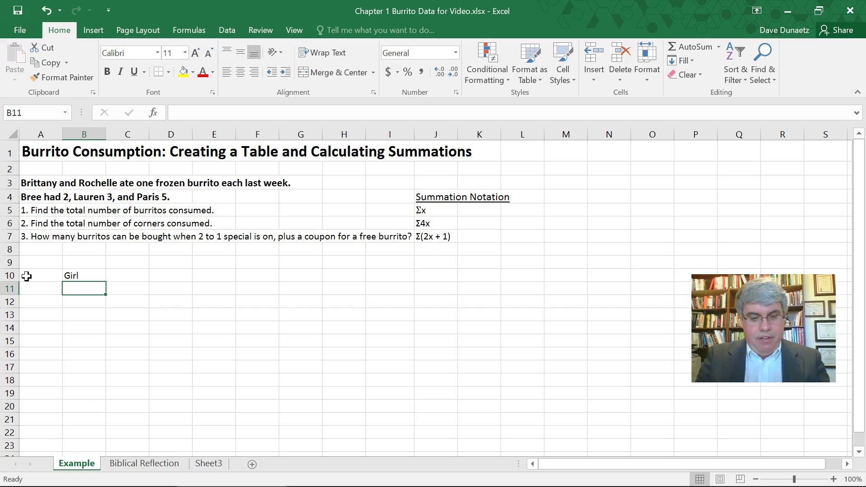
pyautogui.write('Brittany')
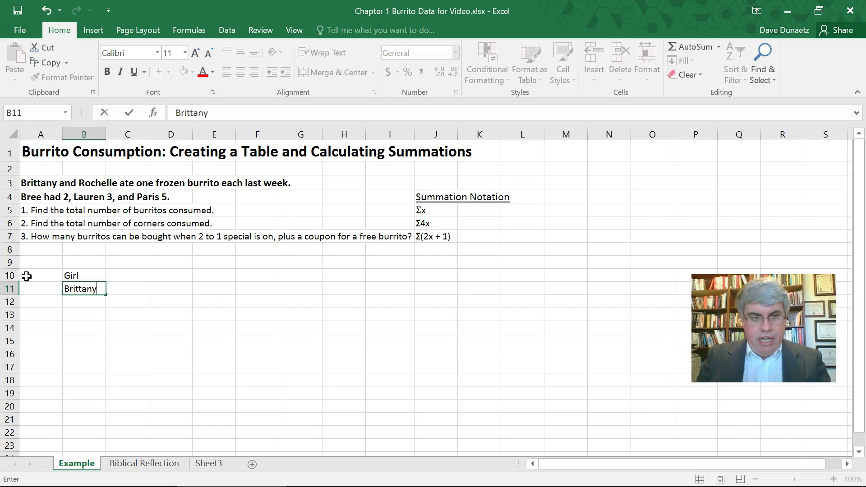
pyautogui.press('Return')
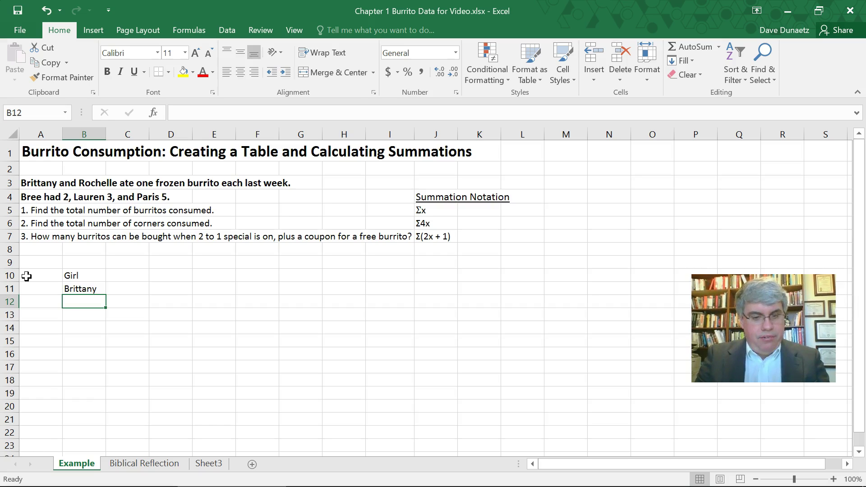
pyautogui.write('Rochelle')
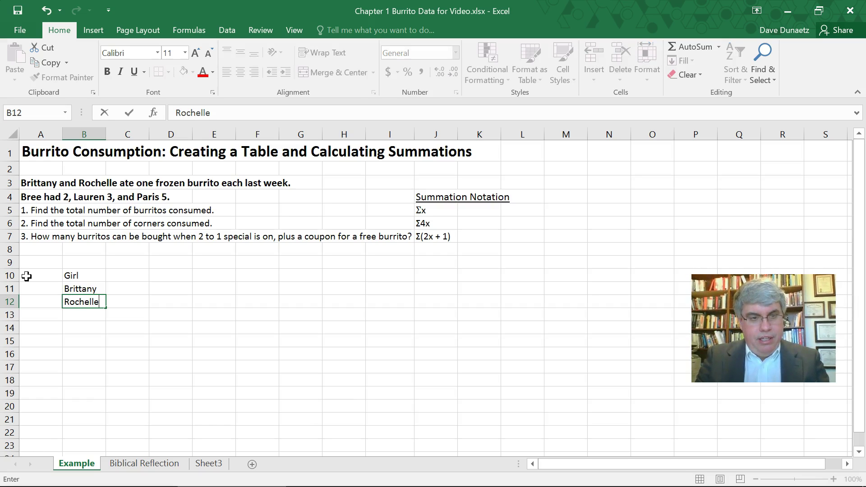
pyautogui.press('Return')
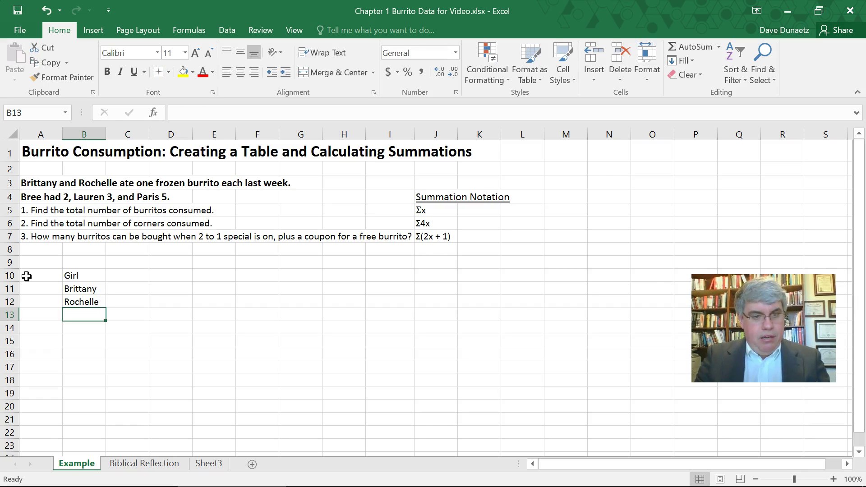
pyautogui.write('Bree')
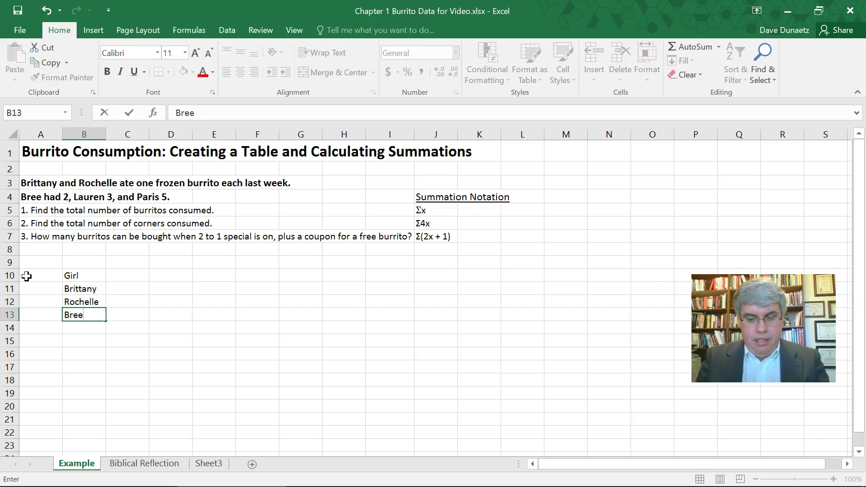
pyautogui.press('Return')
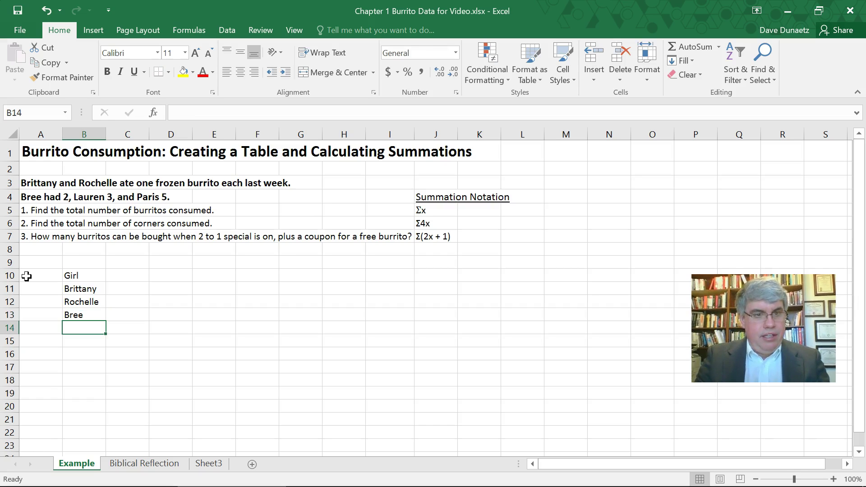
pyautogui.write('La')
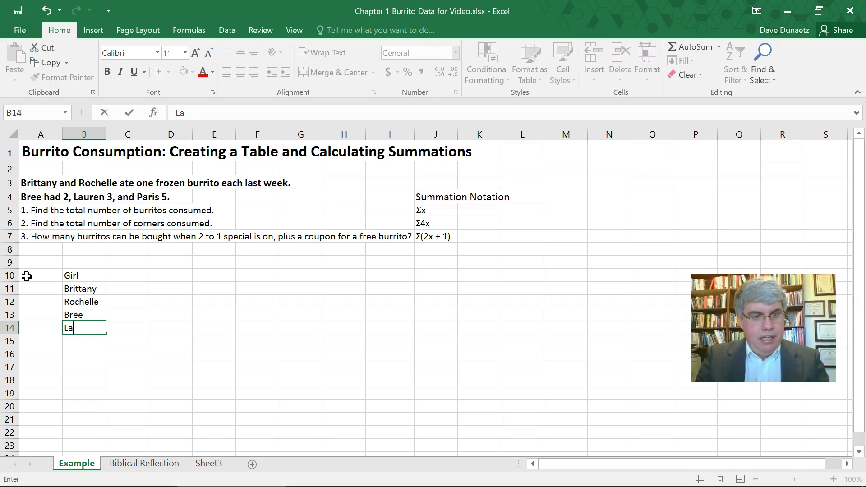
pyautogui.write('uren')
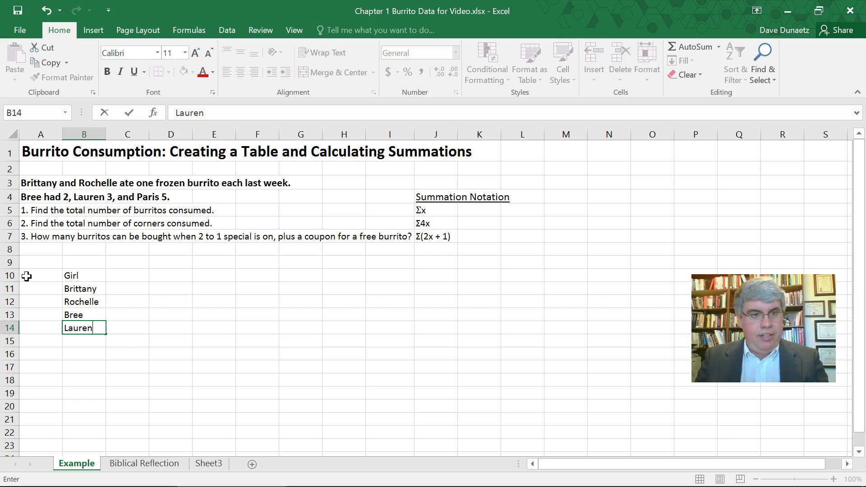
pyautogui.press('Return')
pyautogui.write('Paris')
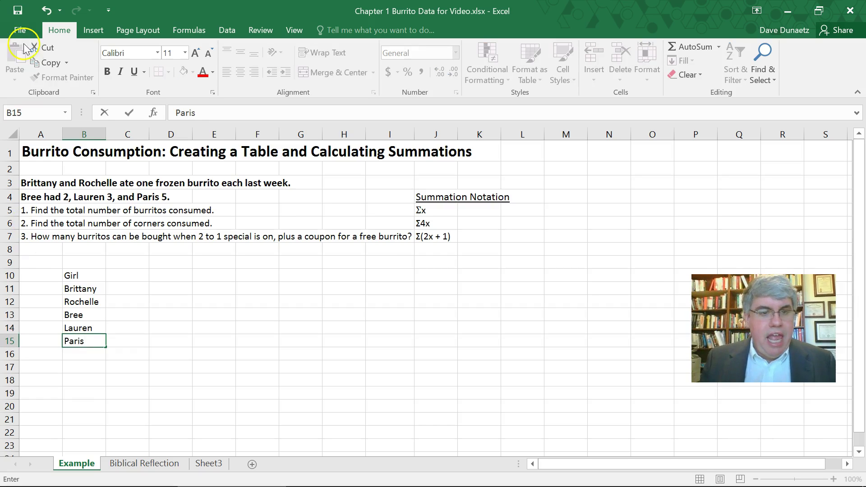
pyautogui.click(128, 273)
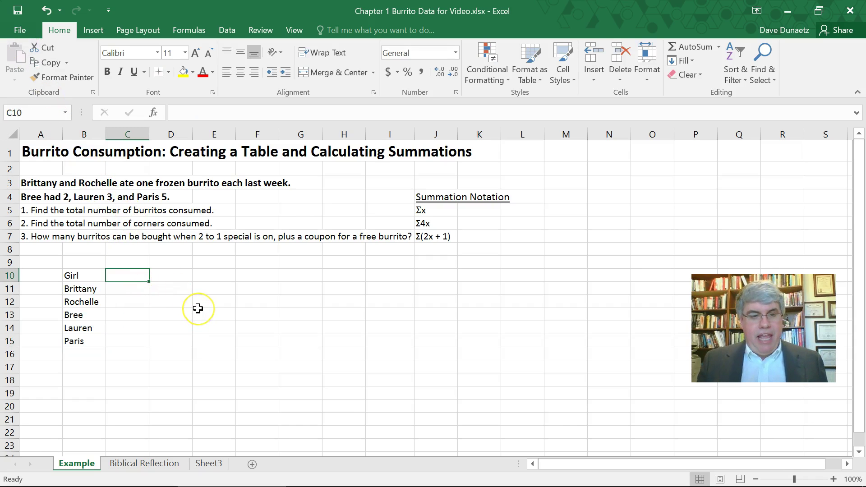
# - Type the headers x, 4x and 2x + 1 into C10, D10 and E10
pyautogui.write('x')
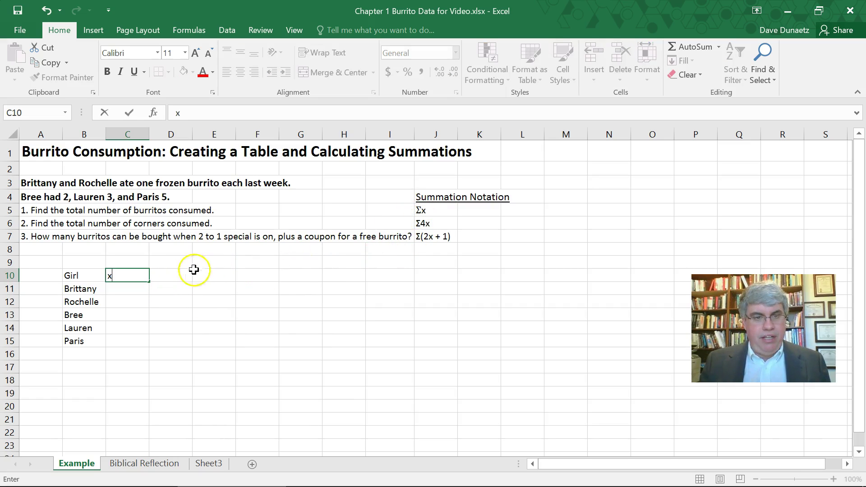
pyautogui.click(176, 276)
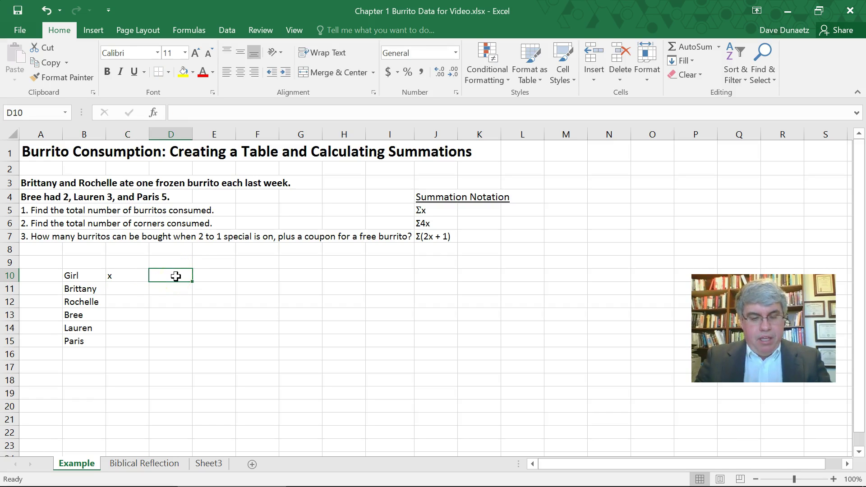
pyautogui.write('4x')
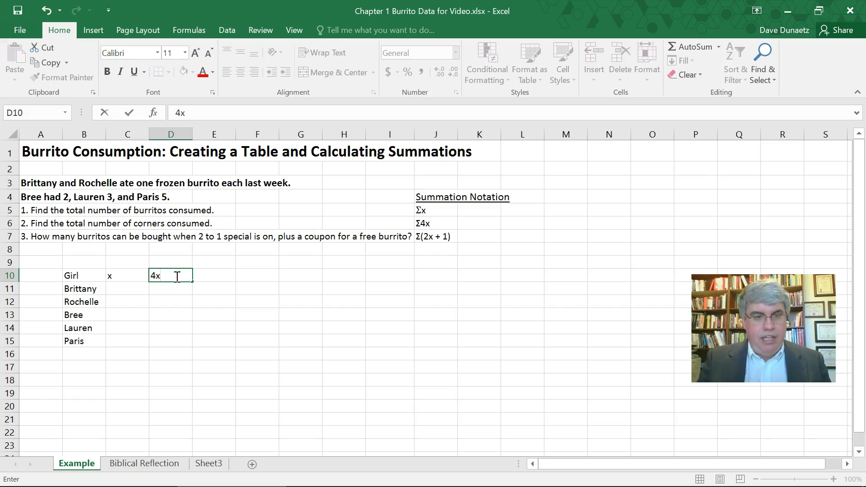
pyautogui.click(220, 277)
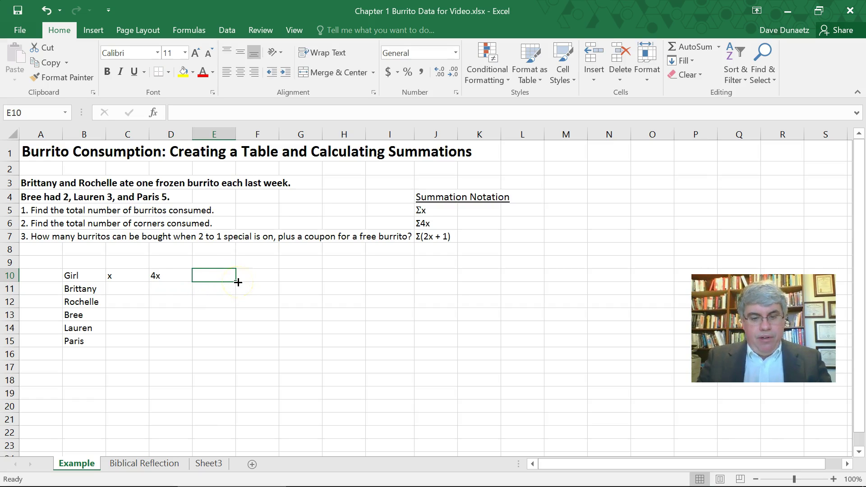
pyautogui.write('2x')
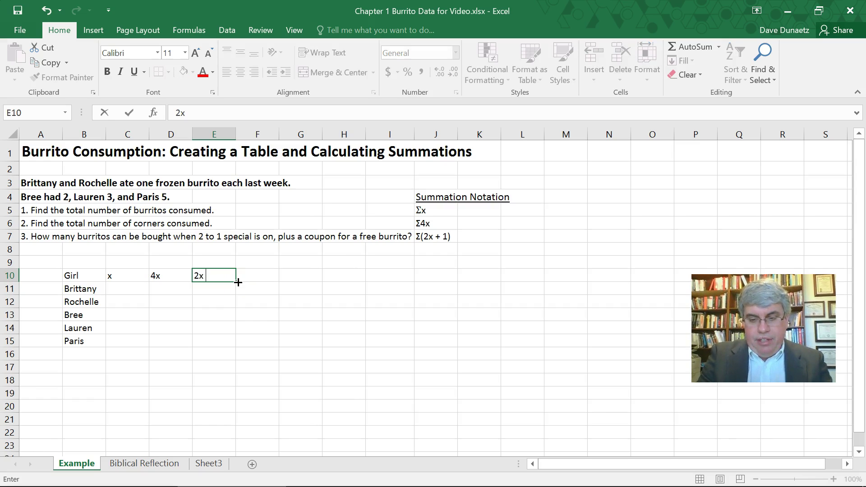
pyautogui.write(' + ')
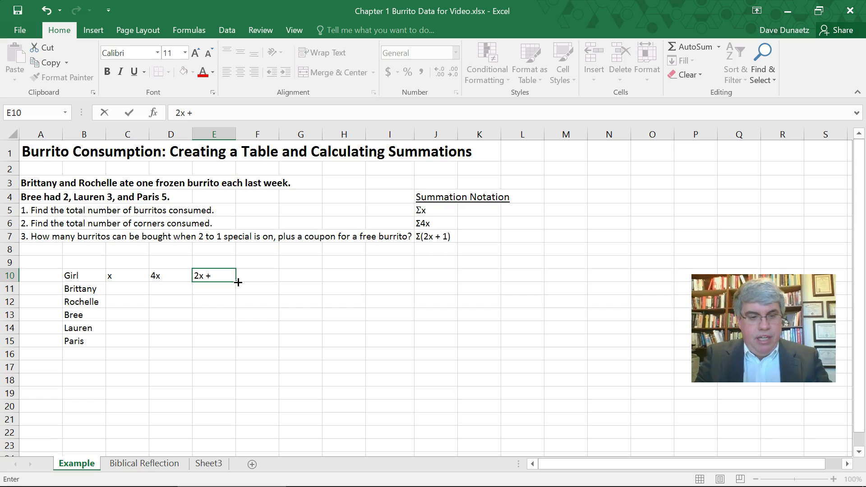
pyautogui.write('1')
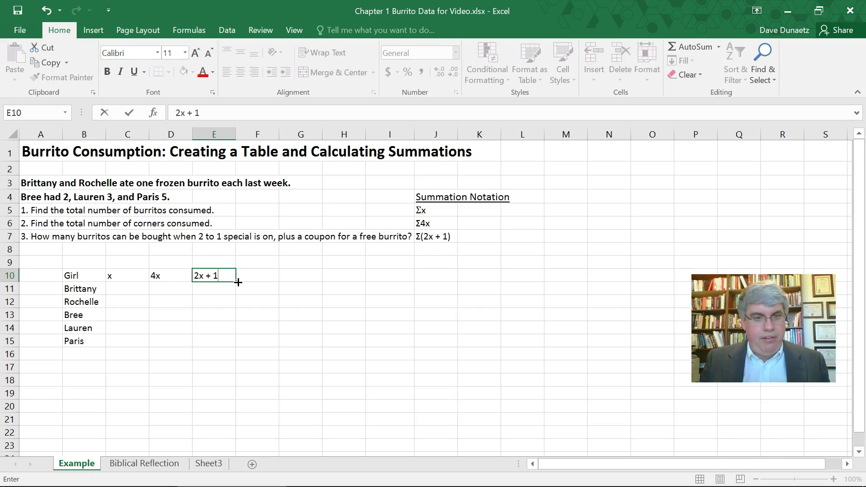
pyautogui.press('Return')
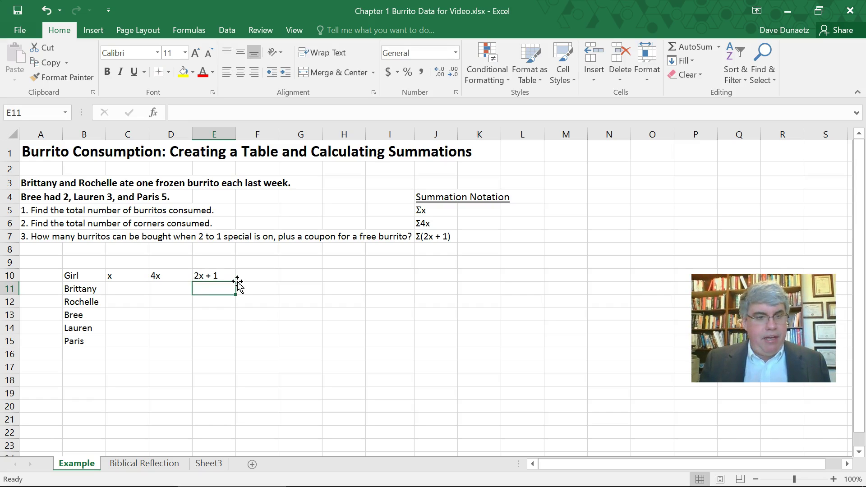
# - Insert a table over B10:E15 with 'My table has headers' ticked
pyautogui.click(74, 294)
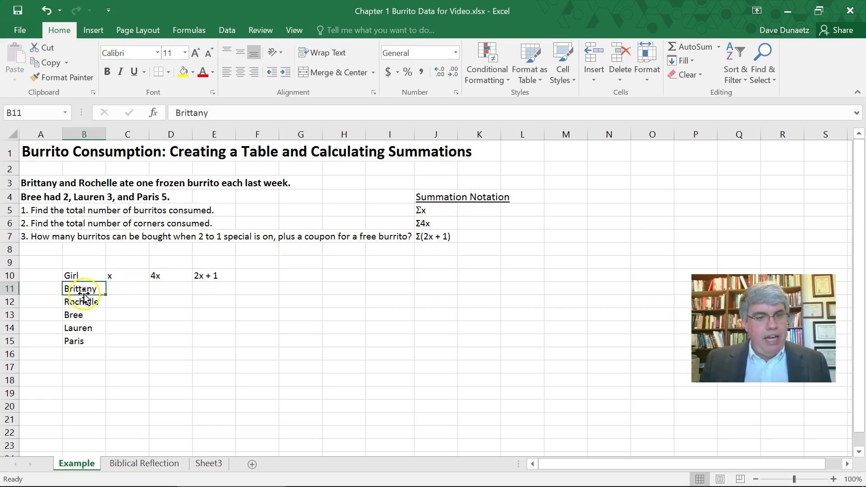
pyautogui.click(87, 30)
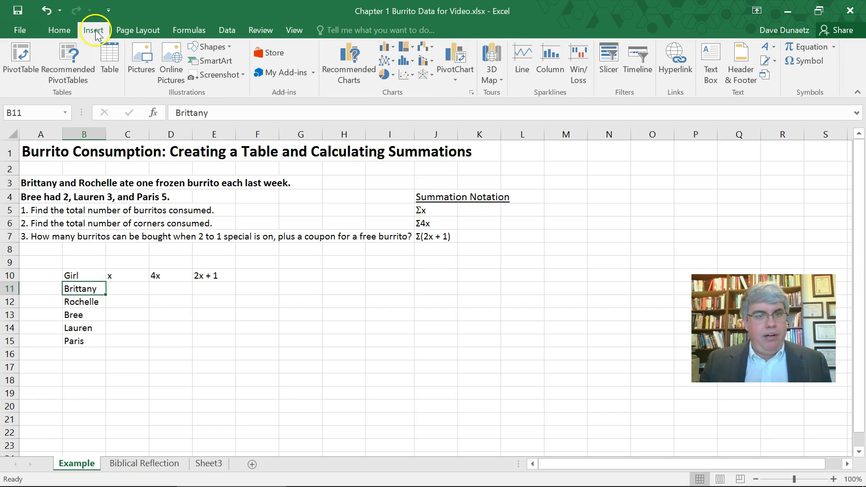
pyautogui.click(111, 67)
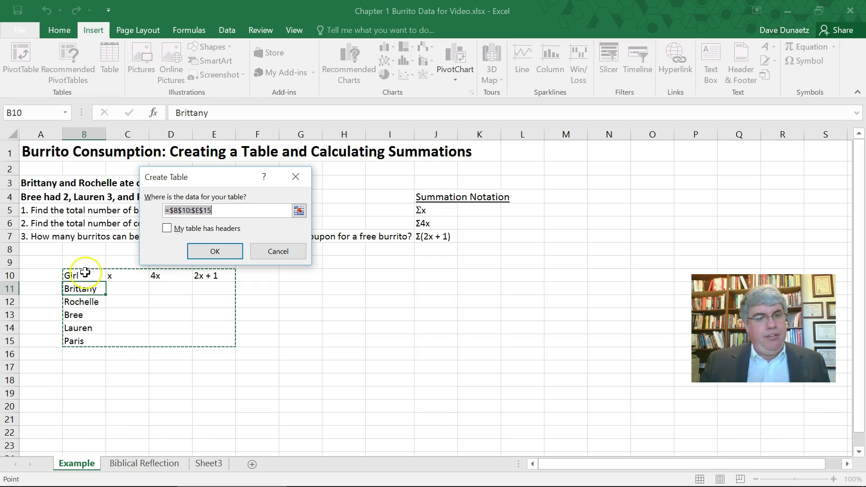
pyautogui.click(168, 229)
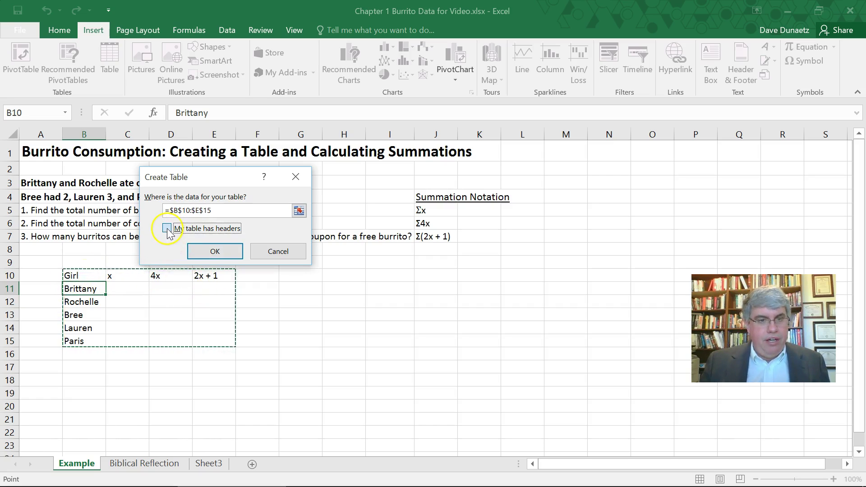
pyautogui.click(213, 251)
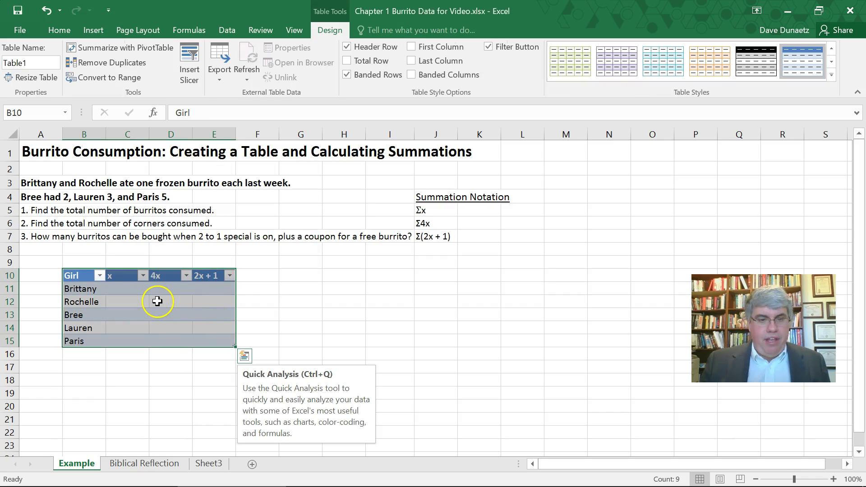
# - Enter the burrito counts 1, 1, 2, 3 and 5 into C11:C15
pyautogui.click(130, 290)
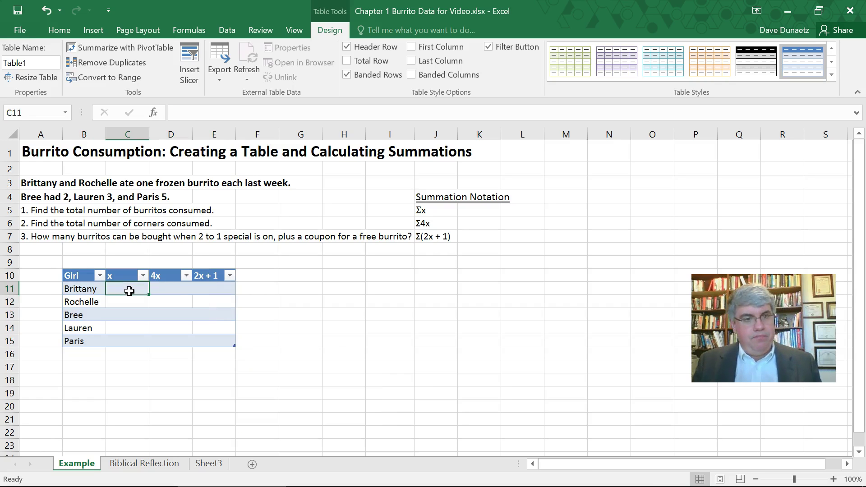
pyautogui.write('1')
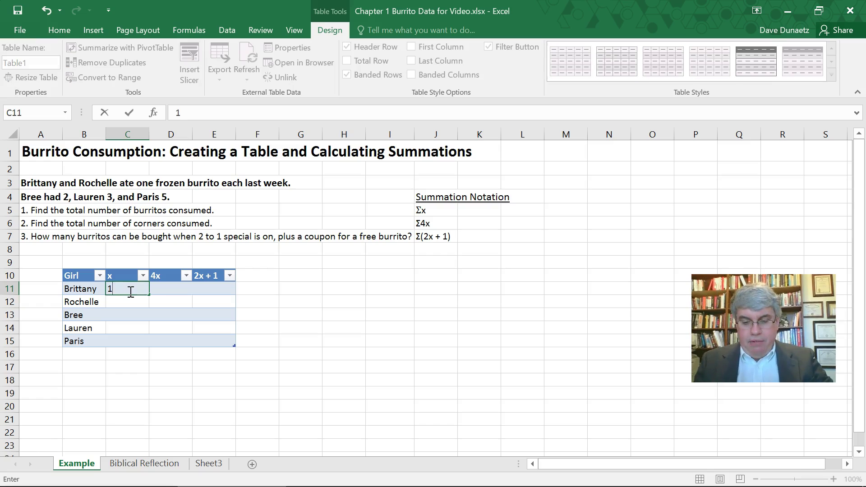
pyautogui.press('Return')
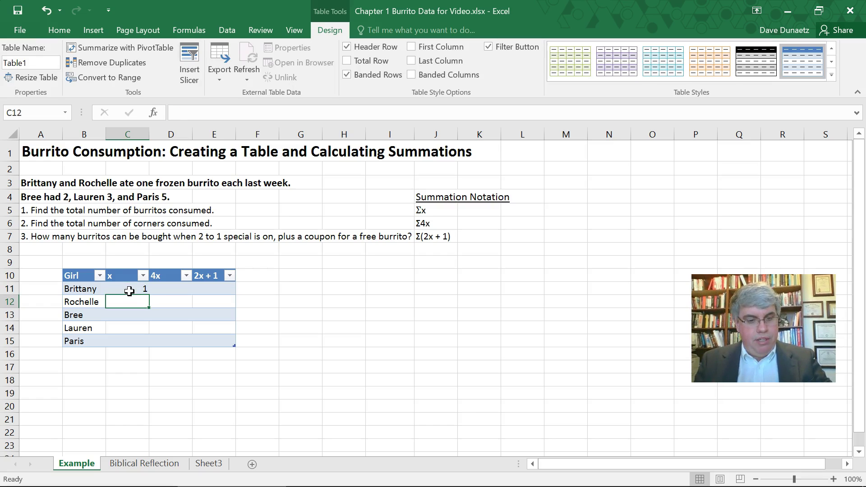
pyautogui.write('1')
pyautogui.press('Return')
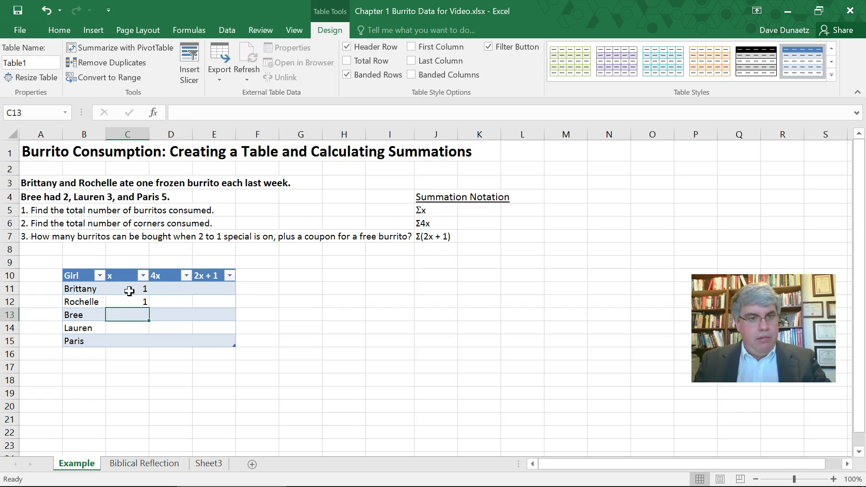
pyautogui.write('2')
pyautogui.press('Return')
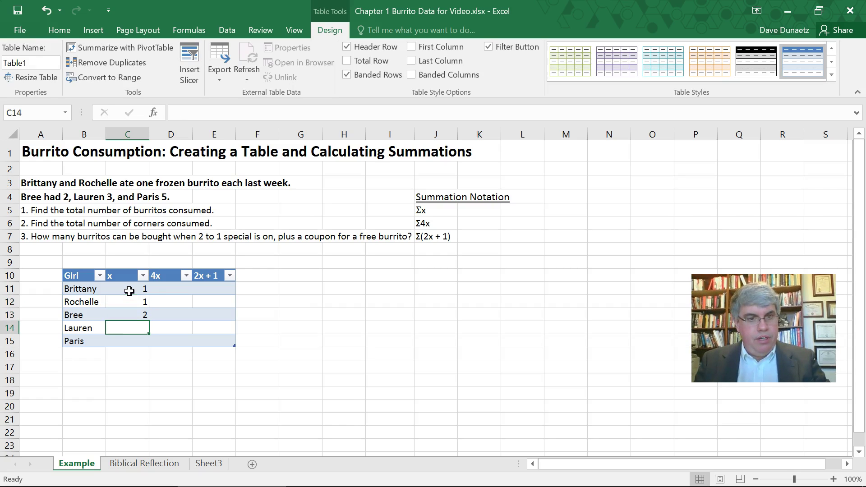
pyautogui.write('3')
pyautogui.press('Return')
pyautogui.write('5')
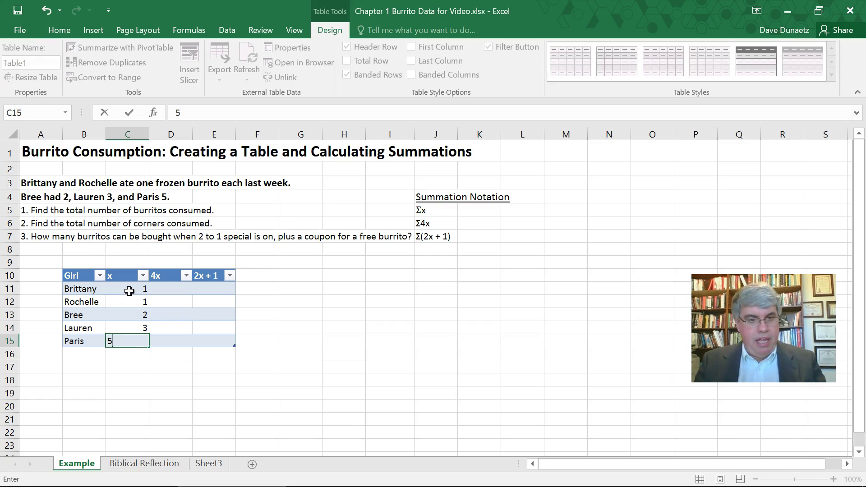
pyautogui.press('Up')
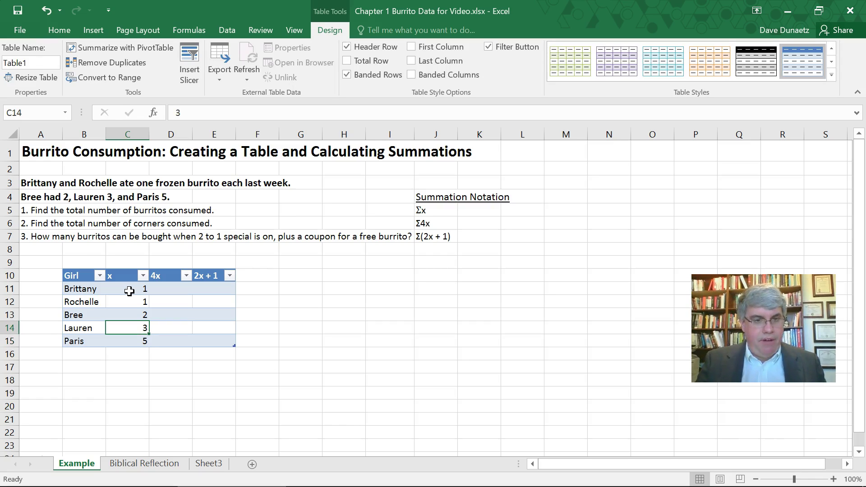
# - Type Burritos, Corners and Burritos Galore into C9, D9 and E9
pyautogui.click(122, 263)
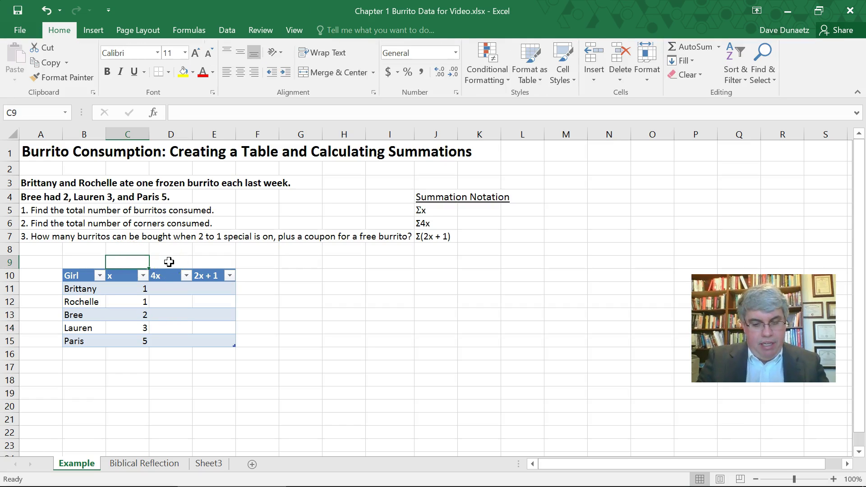
pyautogui.write('Burr')
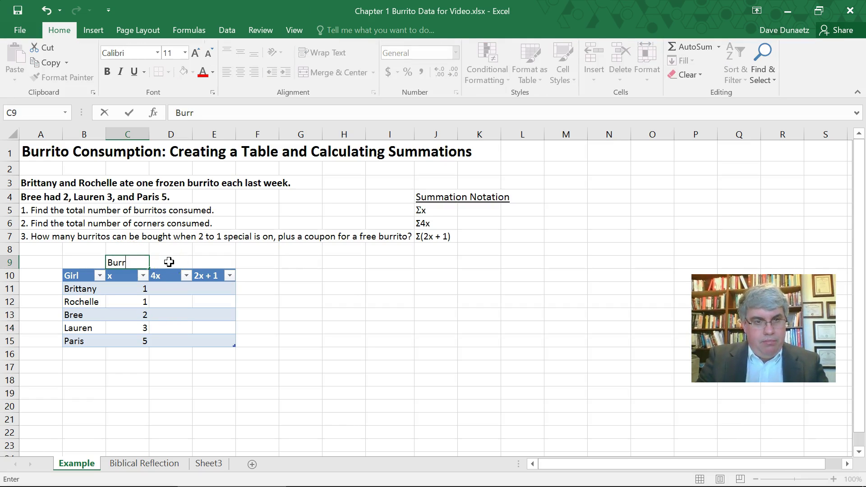
pyautogui.write('itos')
pyautogui.press('Tab')
pyautogui.write('Corners')
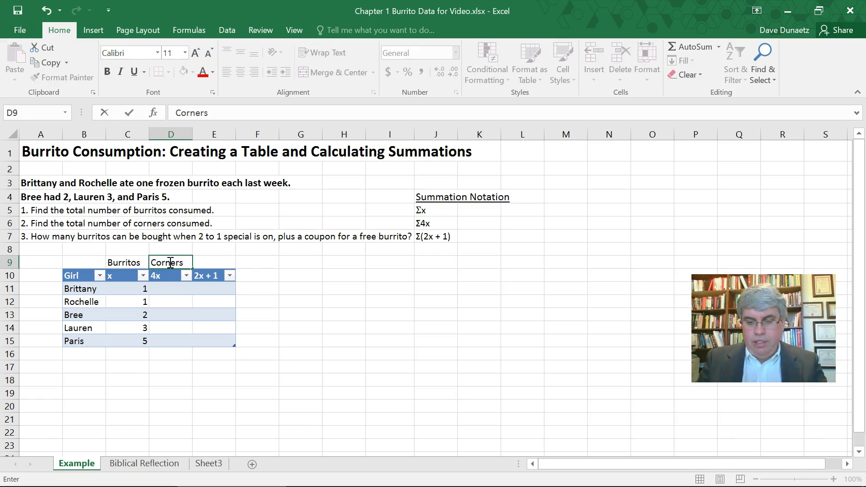
pyautogui.press('Tab')
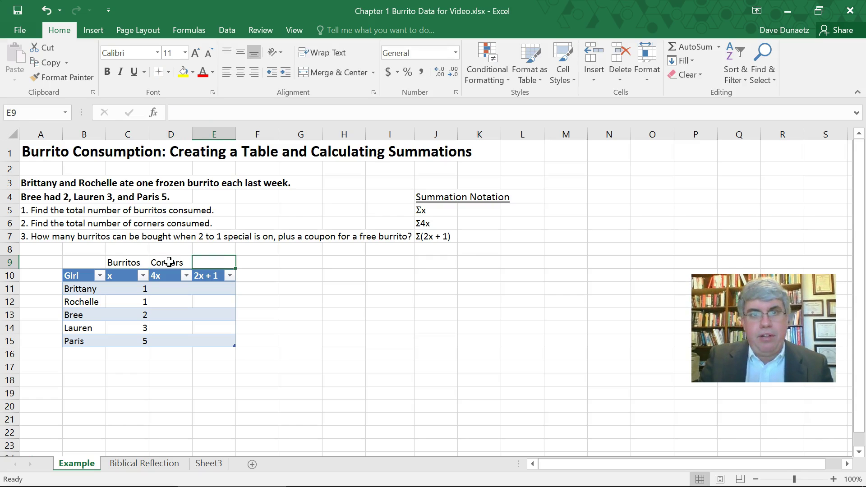
pyautogui.write('Bu')
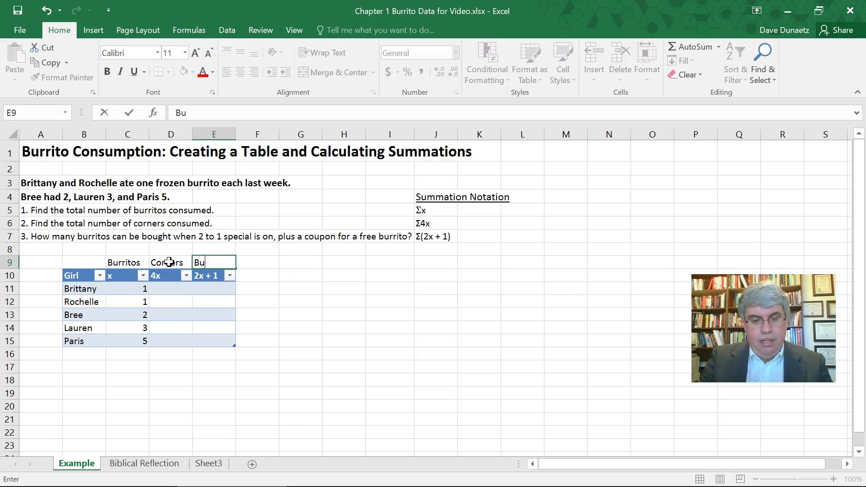
pyautogui.write('rritos Galore')
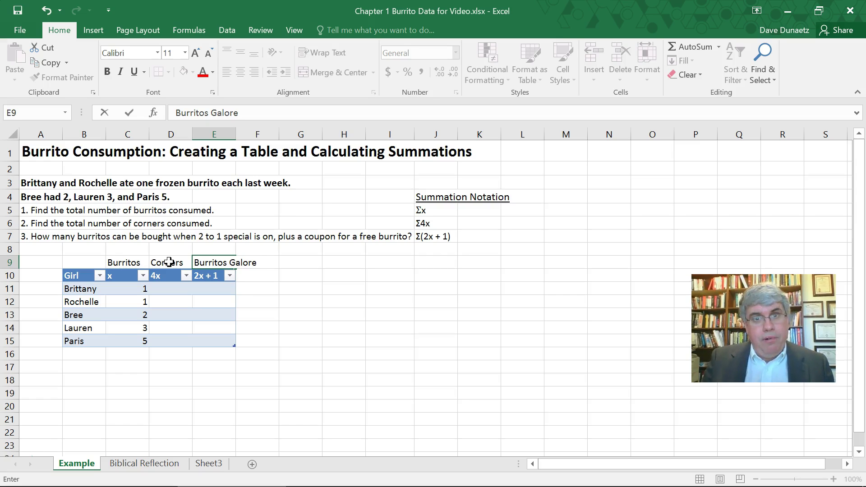
pyautogui.press('Return')
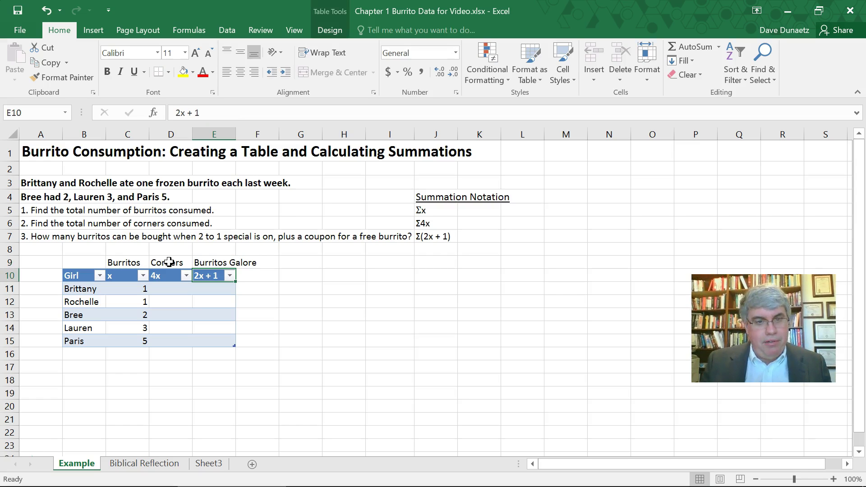
# - Enter =SUM(C11:C15) in C16 so the burritos total 12
pyautogui.click(119, 355)
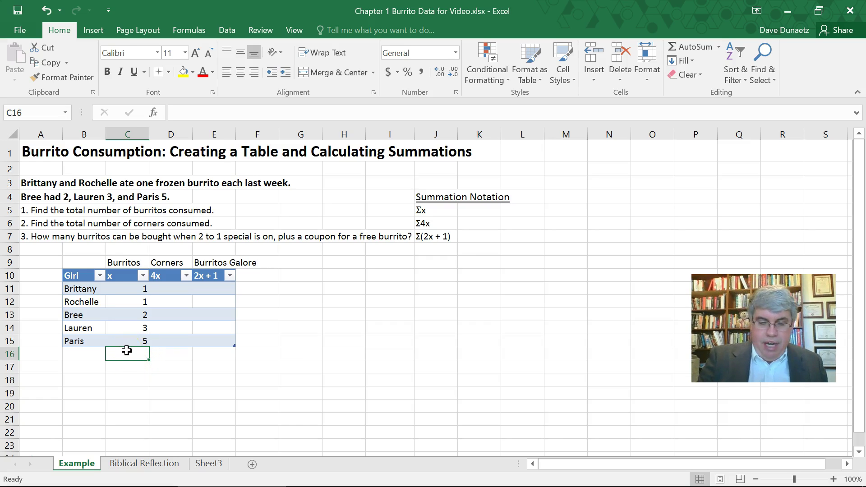
pyautogui.write('=')
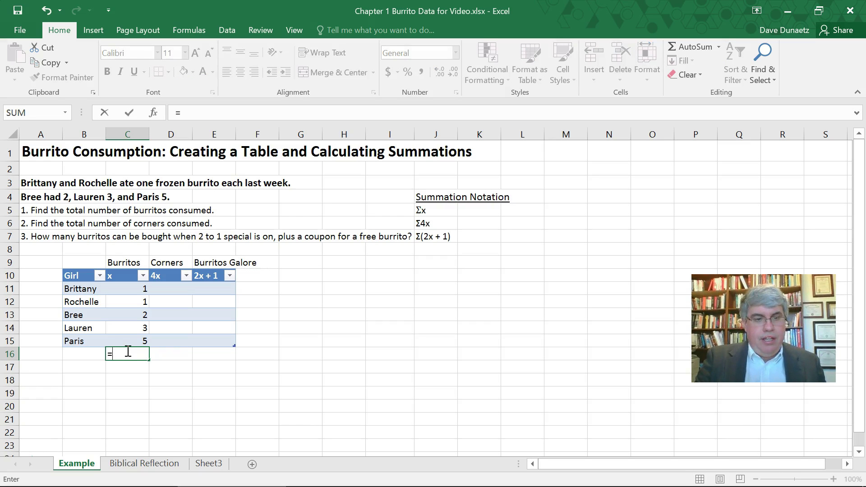
pyautogui.write('sum')
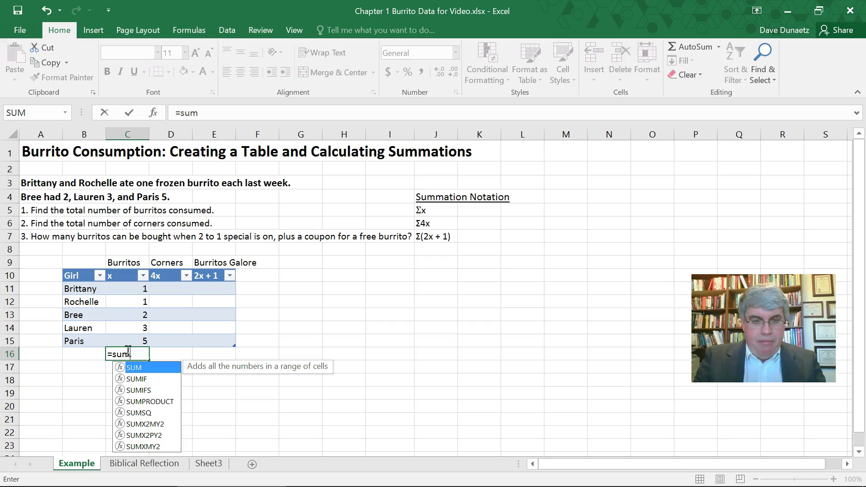
pyautogui.write('(')
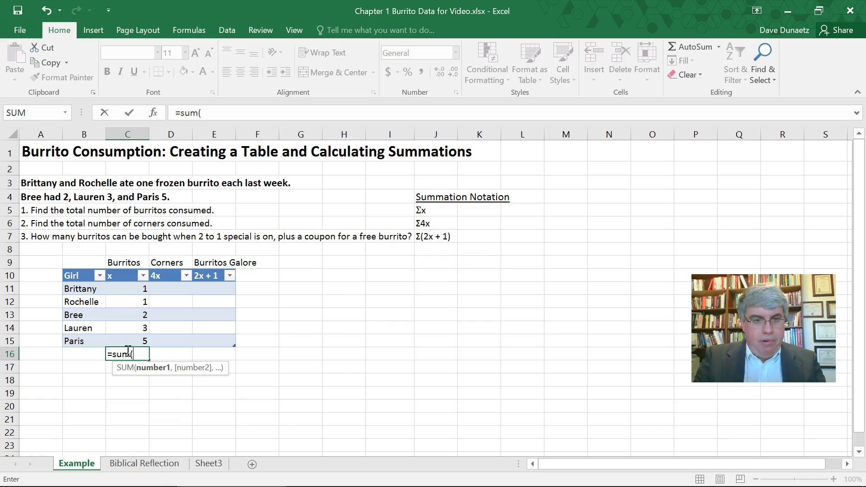
pyautogui.click(129, 287)
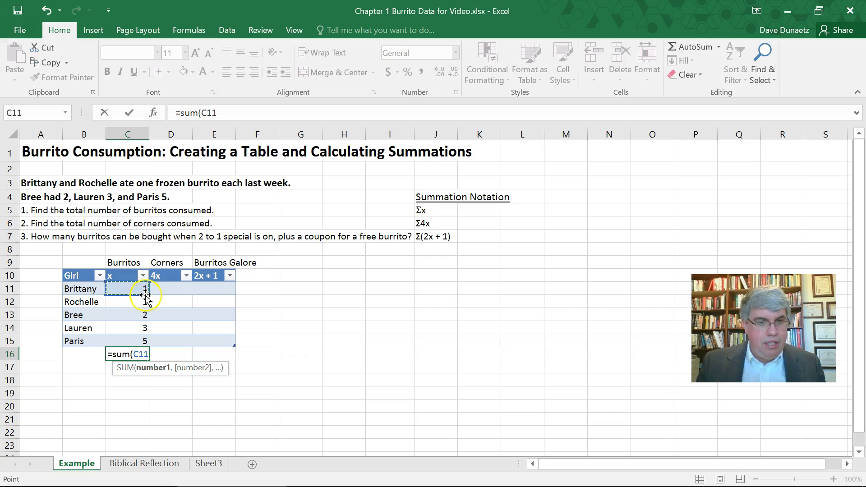
pyautogui.moveTo(147, 294); pyautogui.dragTo(139, 341)
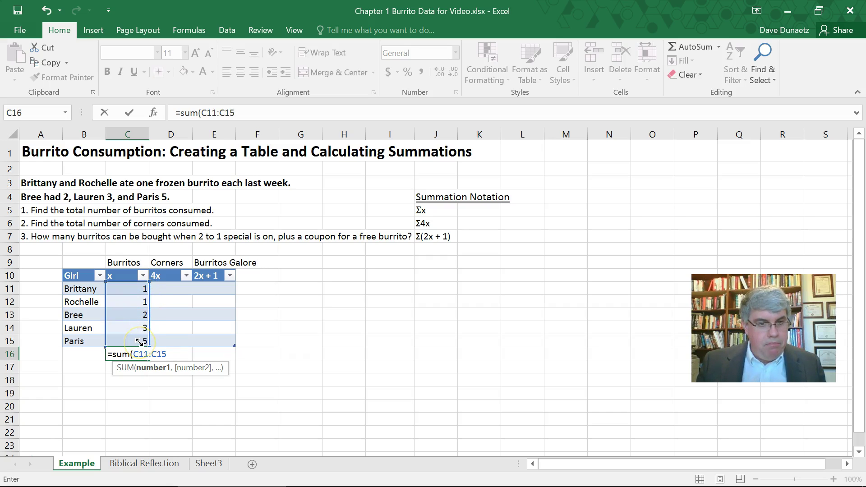
pyautogui.click(185, 356)
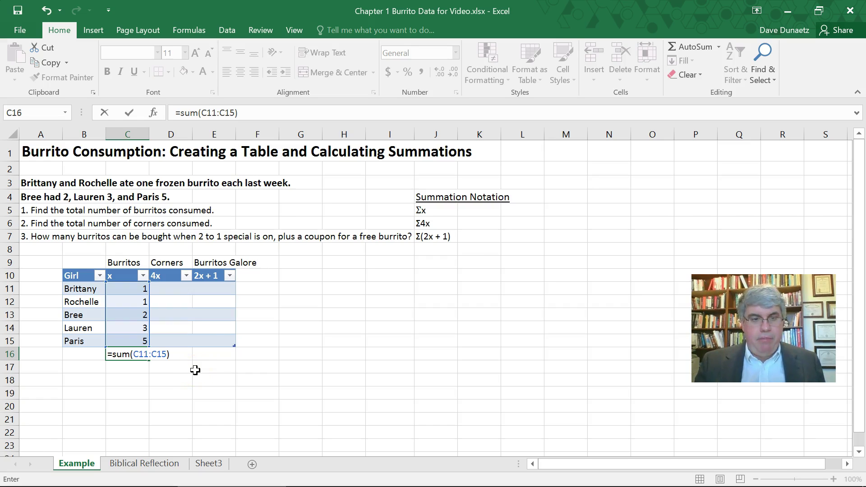
pyautogui.press('Return')
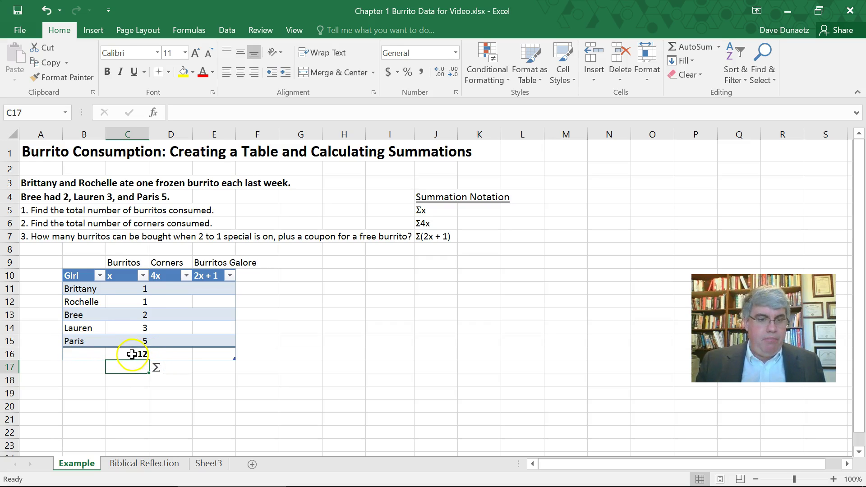
# - Label the total row's B16 cell as Total
pyautogui.click(79, 354)
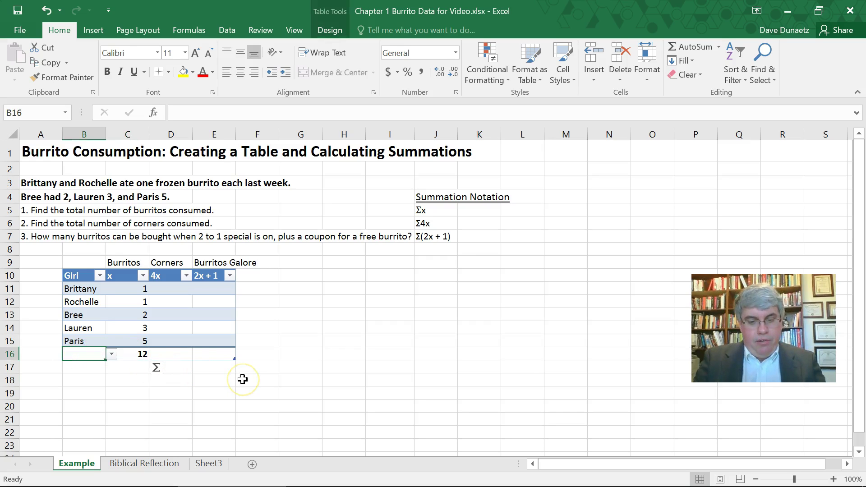
pyautogui.write('Total')
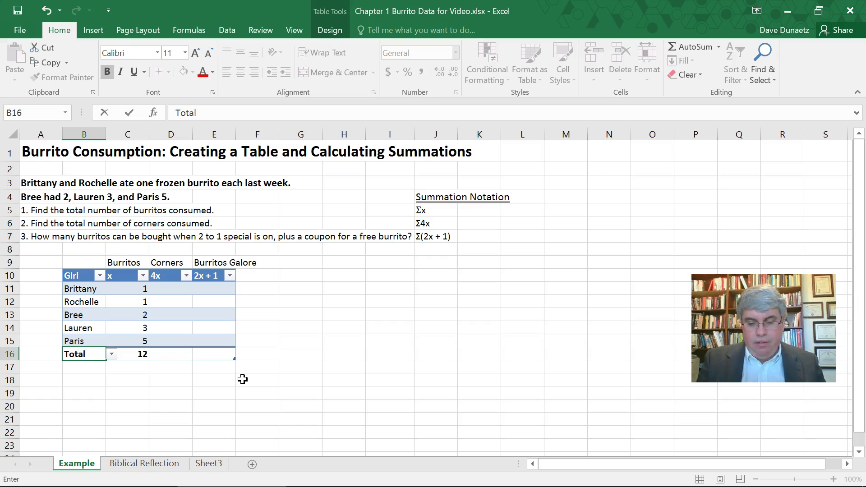
pyautogui.press('Tab')
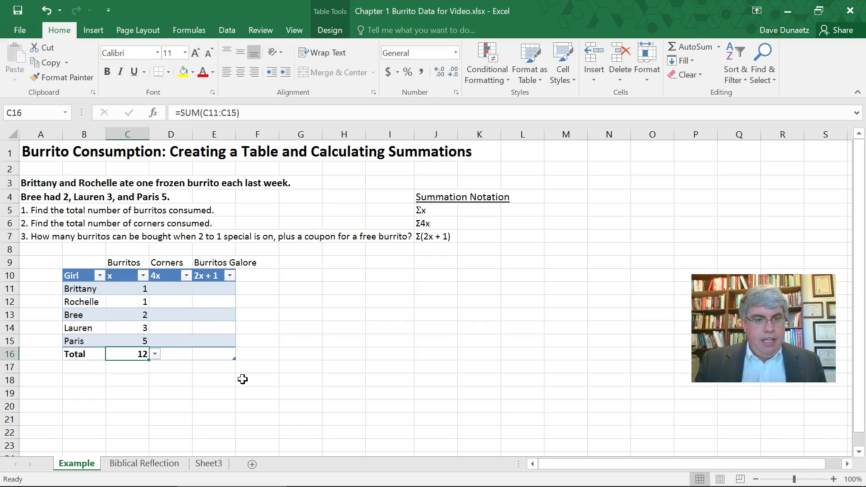
# - Enter =4*C11 in D11 so the column auto-fills with 4, 4, 8, 12 and 20
pyautogui.click(169, 290)
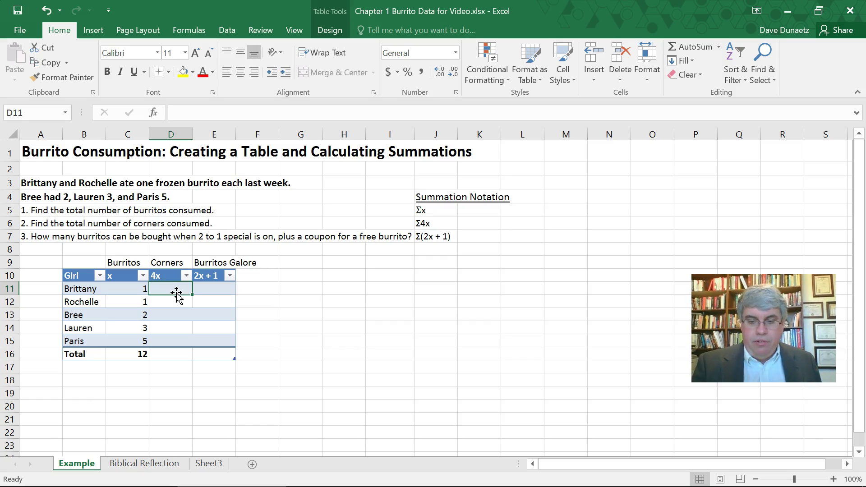
pyautogui.write('=')
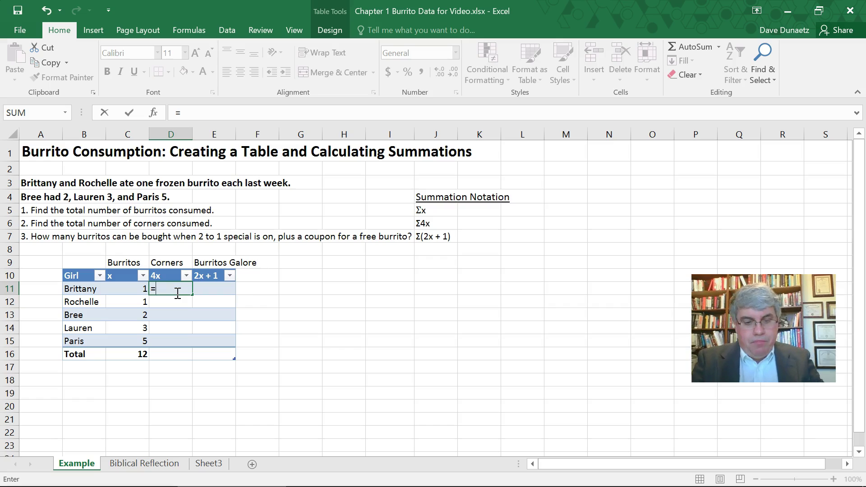
pyautogui.write('4*')
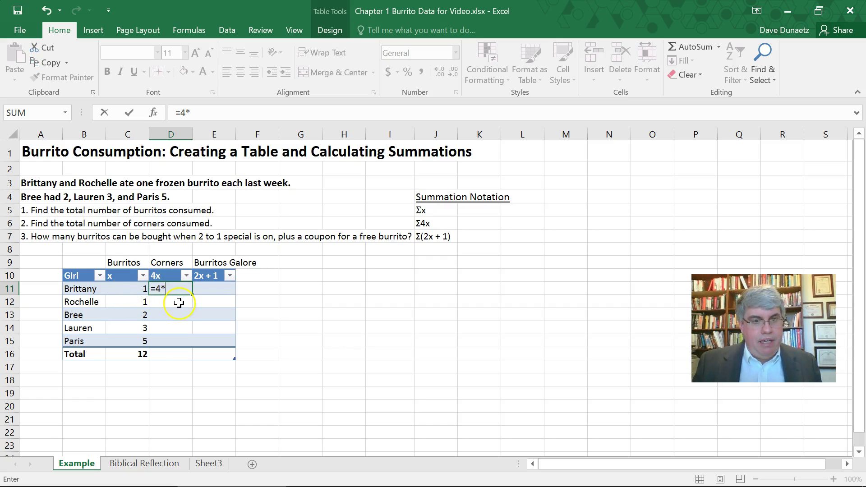
pyautogui.write('c11')
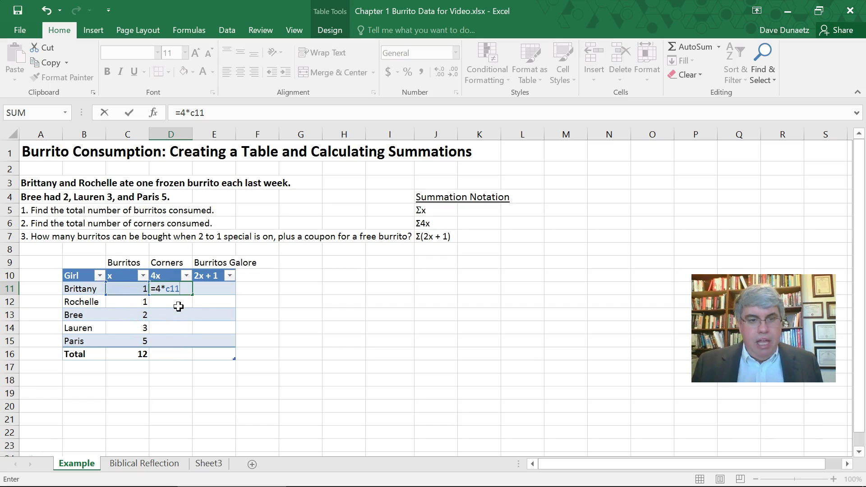
pyautogui.press('Return')
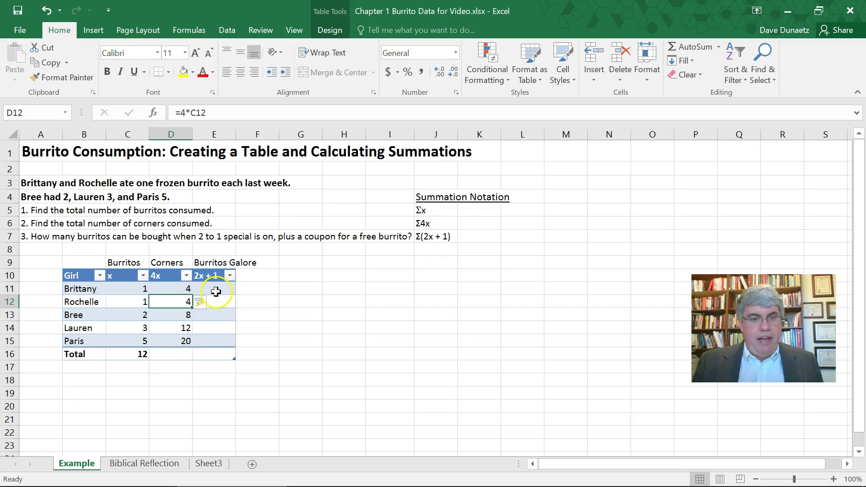
# - Fill the C16 SUM formula right to E16, giving a Corners total of 48
pyautogui.click(140, 355)
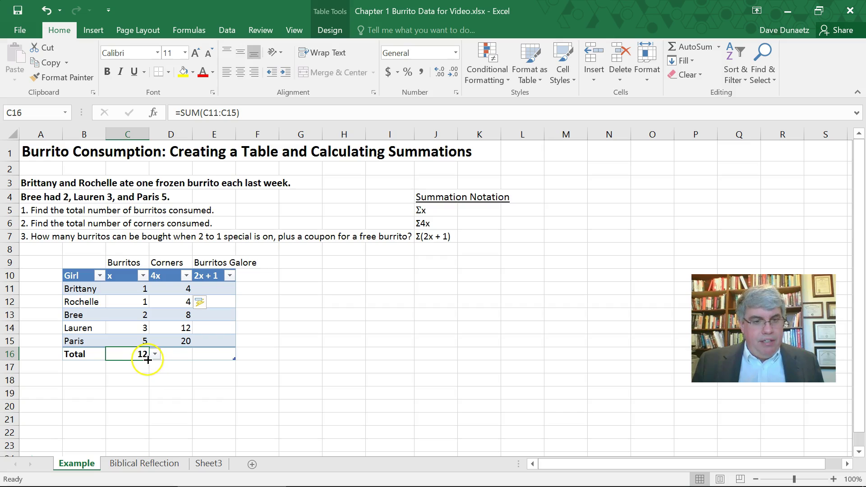
pyautogui.moveTo(148, 360); pyautogui.dragTo(148, 360)
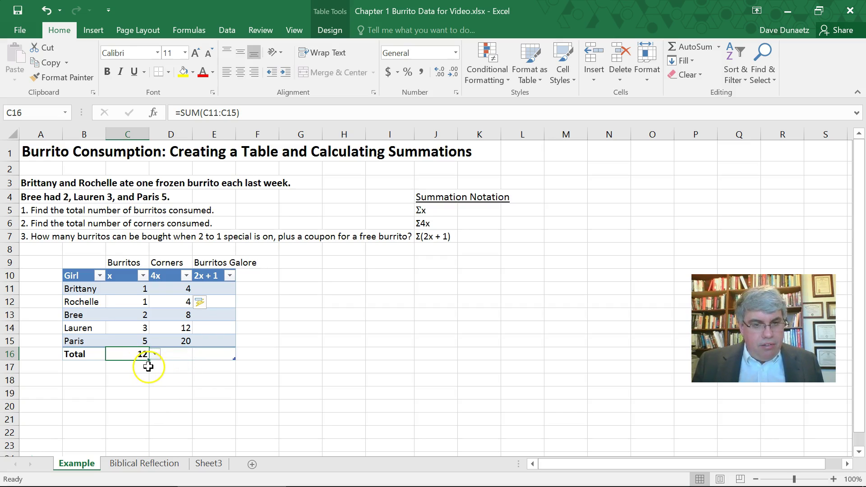
pyautogui.moveTo(149, 361); pyautogui.dragTo(223, 359)
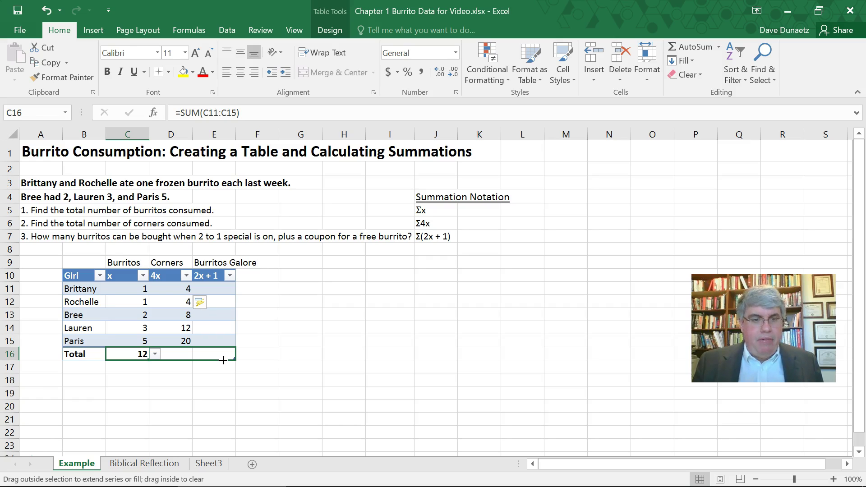
pyautogui.moveTo(223, 359); pyautogui.dragTo(224, 359)
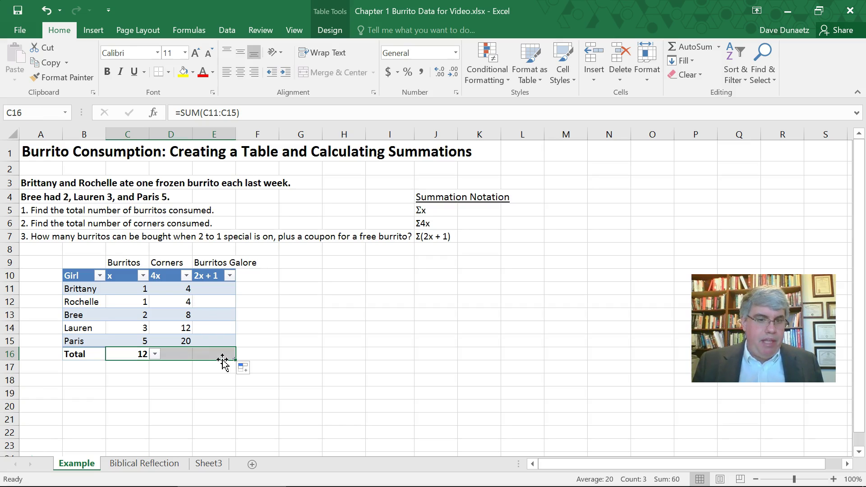
pyautogui.click(178, 354)
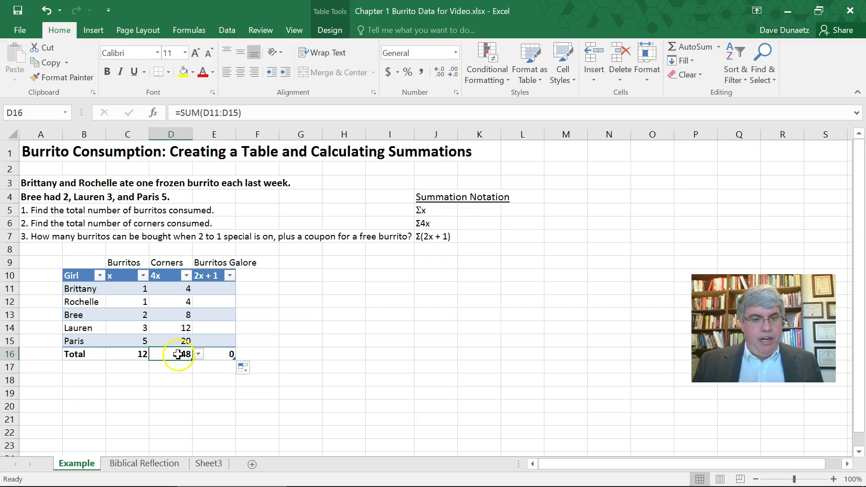
# - Enter =2*C11+1 in E11 so the column fills with 3, 3, 5, 7, 11, totalling 29
pyautogui.click(218, 292)
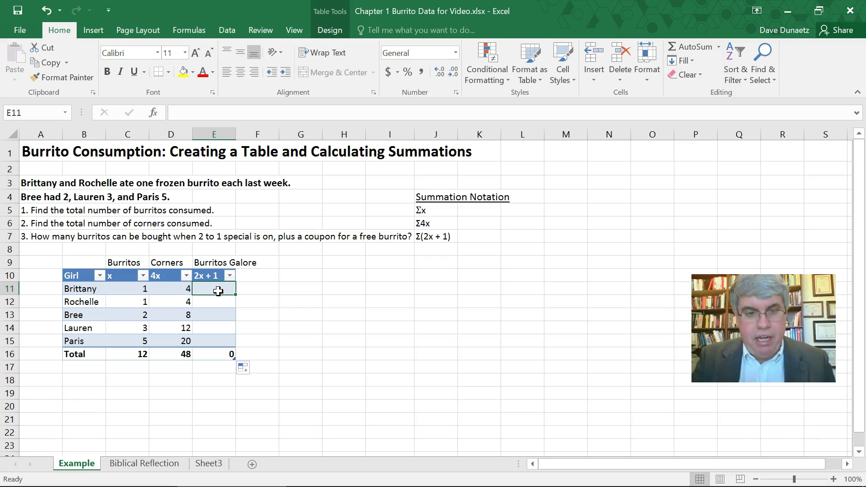
pyautogui.write('=')
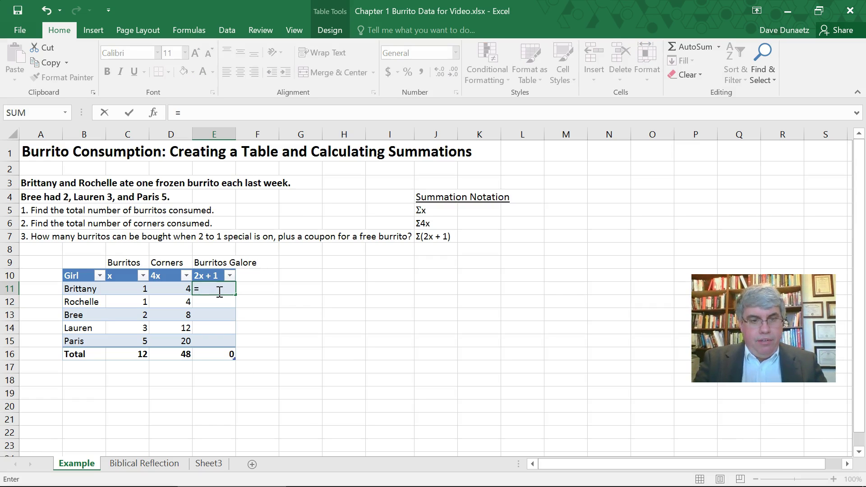
pyautogui.write('2*')
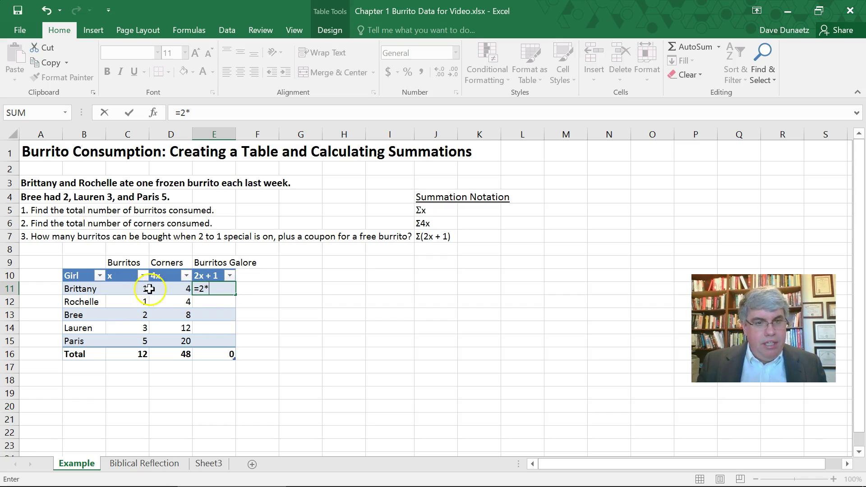
pyautogui.write('c')
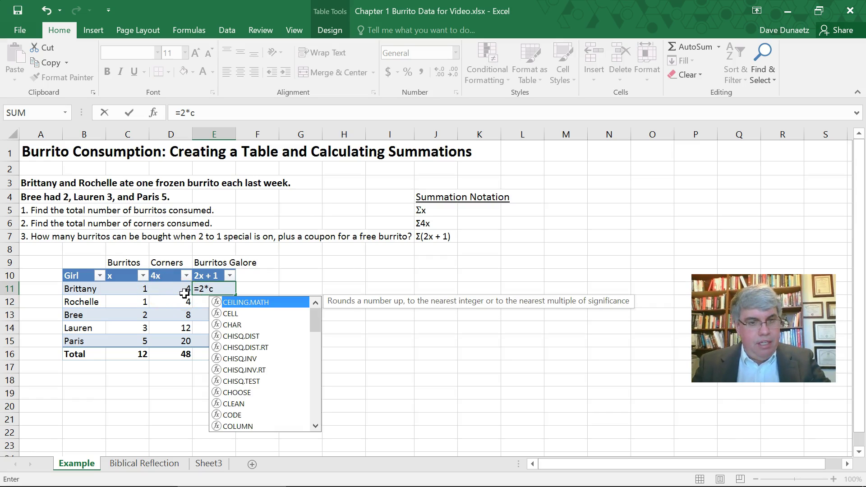
pyautogui.write('11')
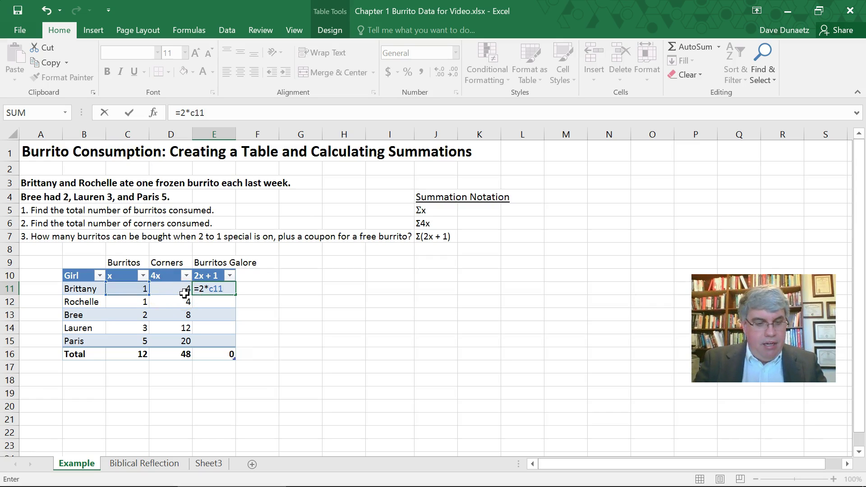
pyautogui.write('+1')
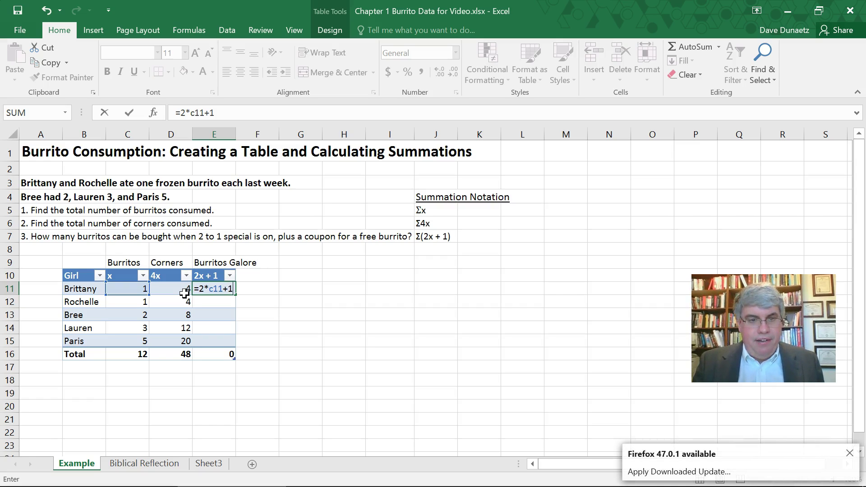
pyautogui.press('Return')
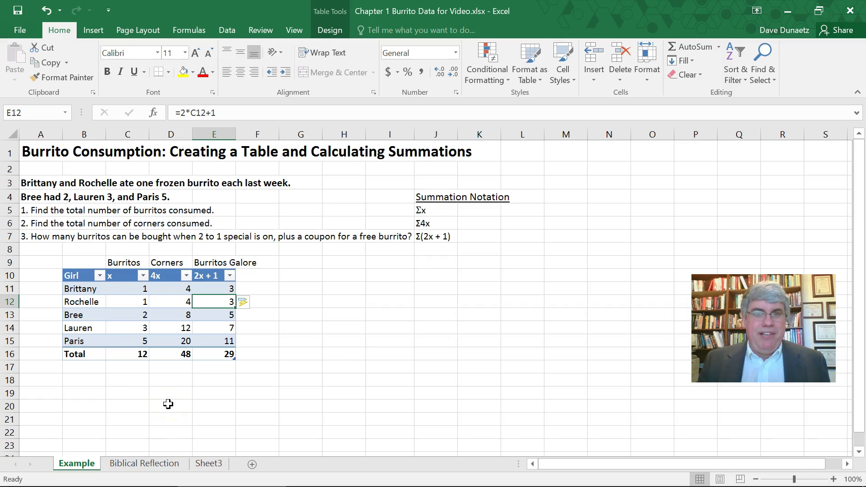
# - Go to the Biblical Reflection sheet headed The Importance of Valuing Everyone
pyautogui.click(142, 464)
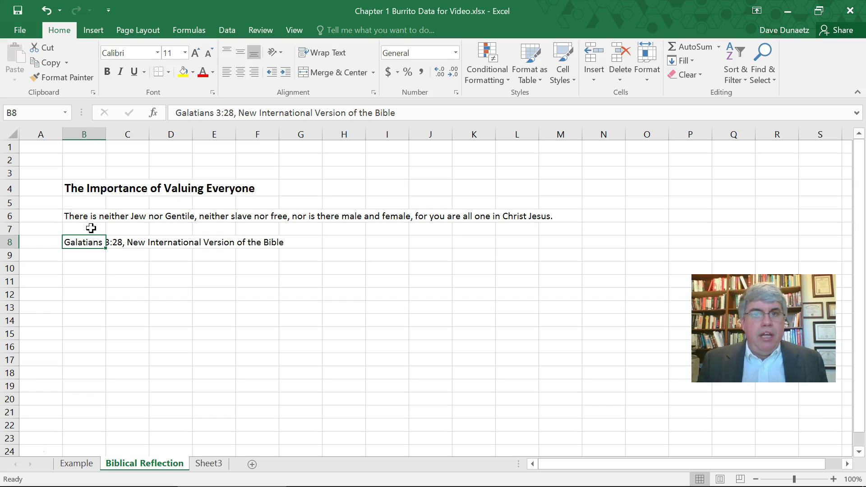
pyautogui.click(97, 236)
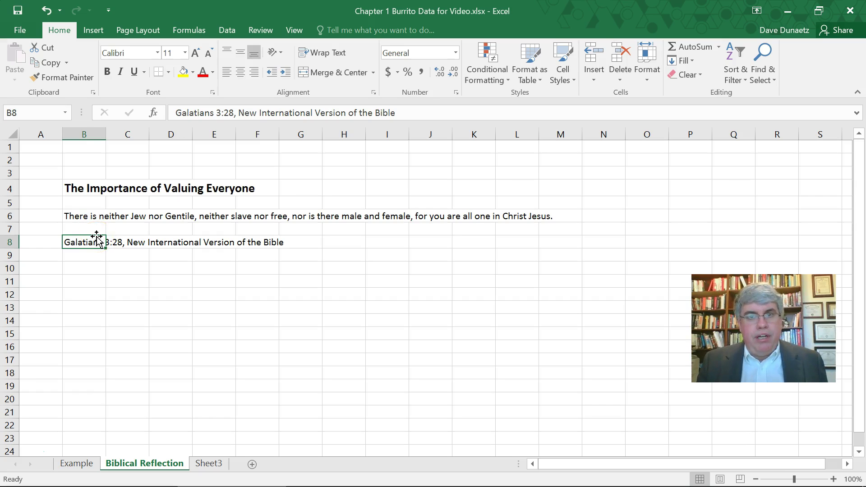